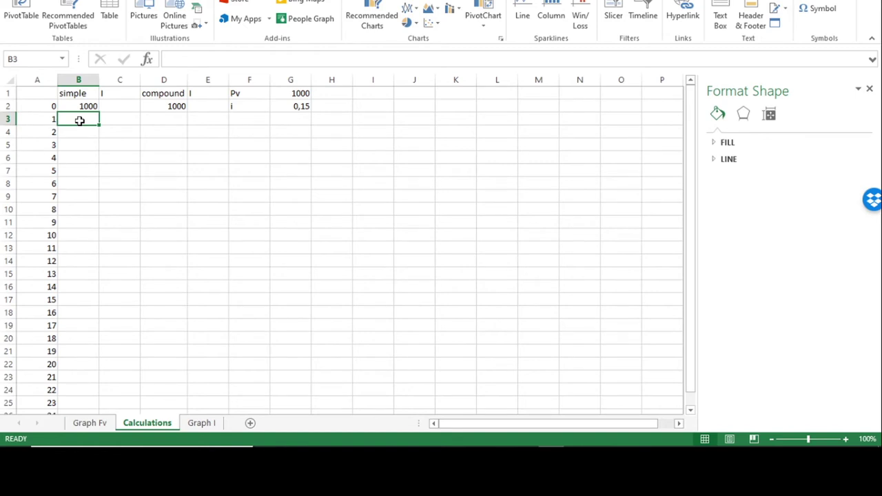
Enter =B2+$G$1*$G$2 in B3 so year 1's simple value shows 1150.
type("=")
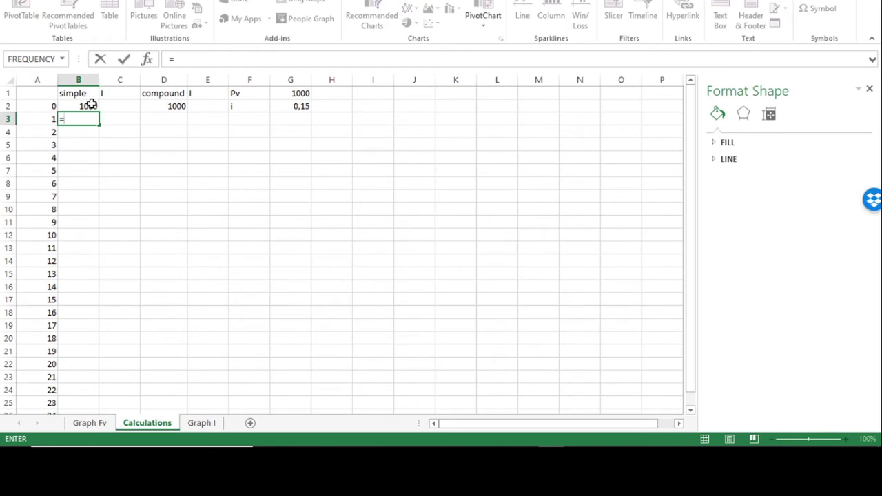
left_click(80, 106)
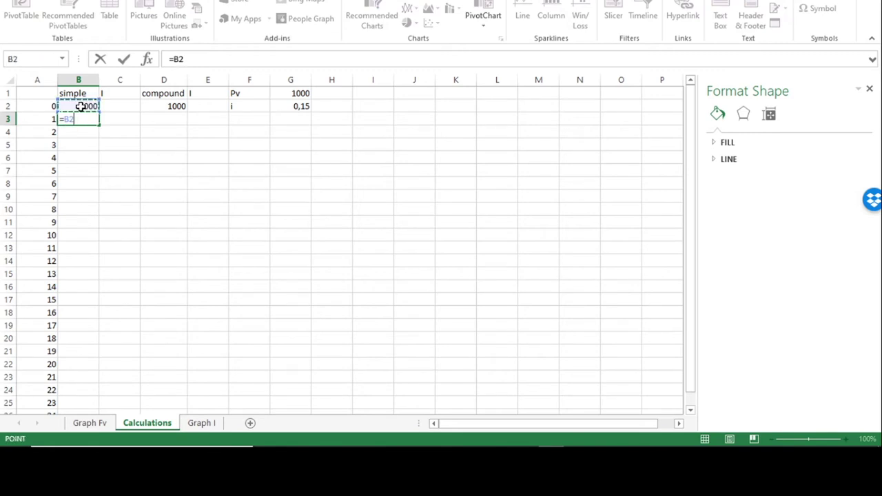
type("+")
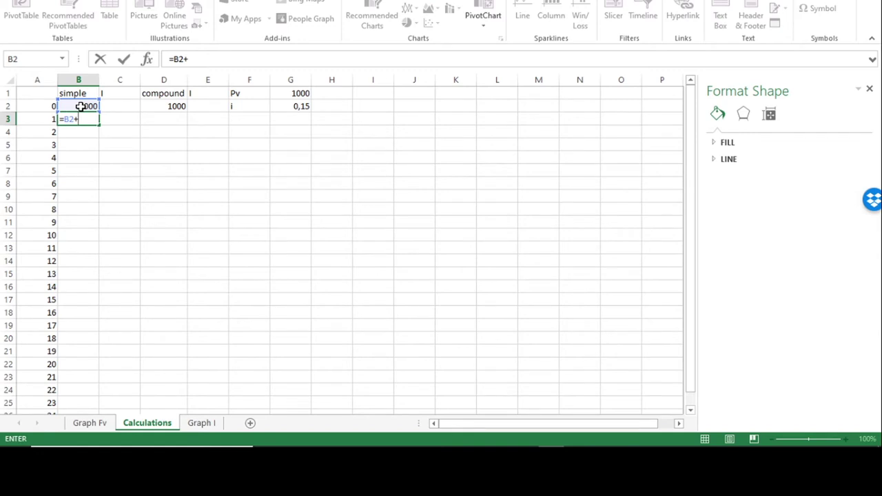
left_click(293, 93)
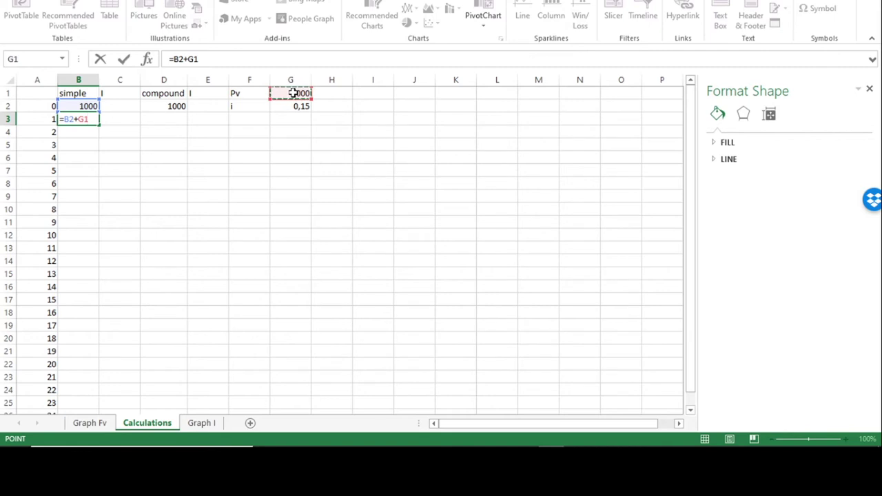
type("*")
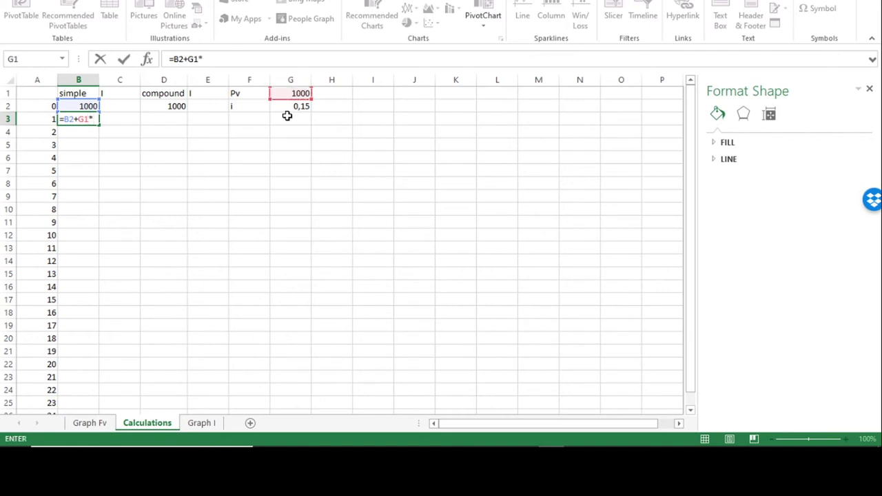
left_click(290, 107)
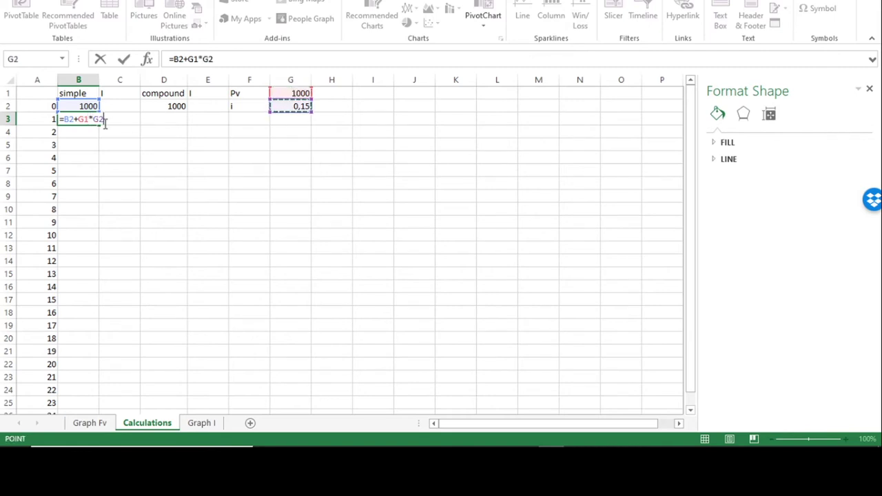
left_click(82, 122)
key("F4")
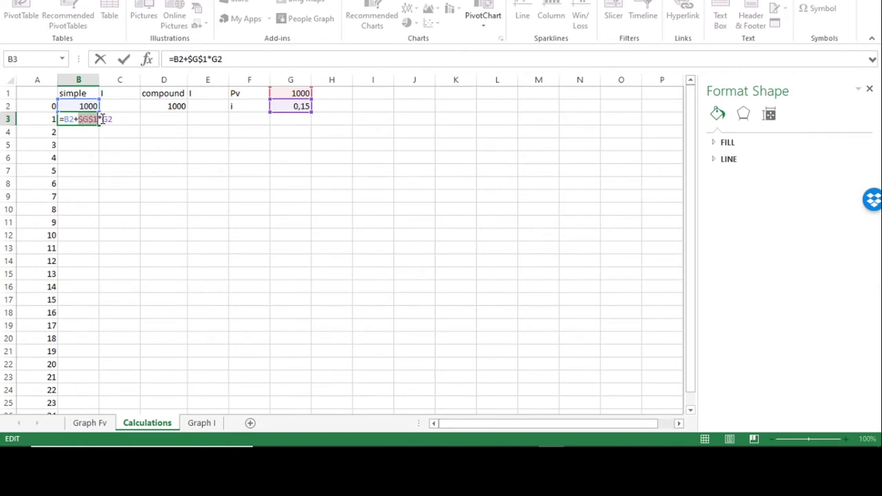
key("Right")
key("F4")
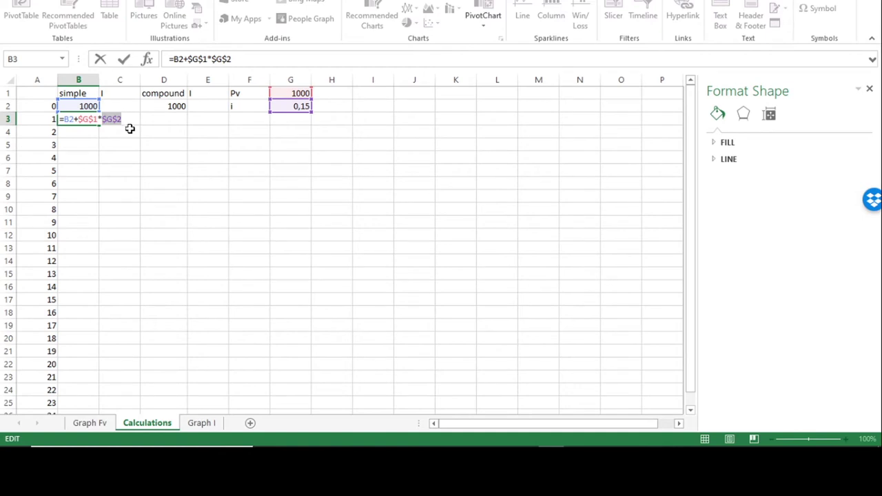
key("Return")
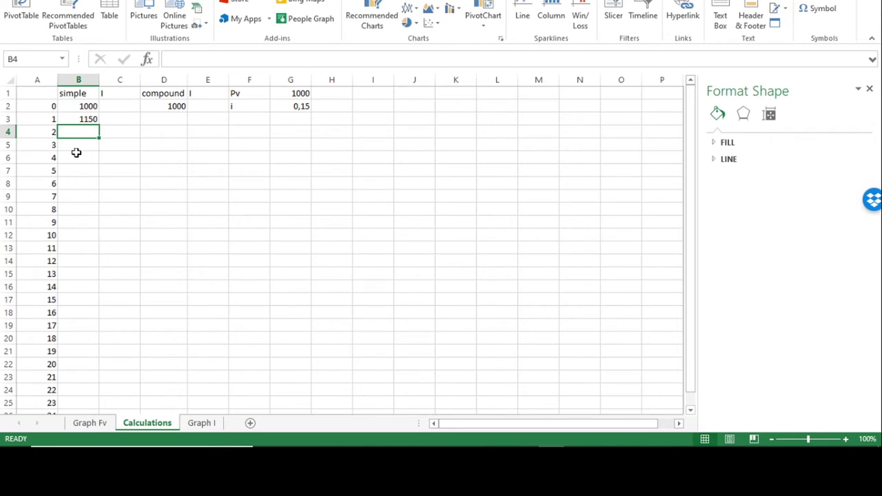
Enter =B3-B2 in C3 to give year 1's simple interest of 150.
left_click(122, 120)
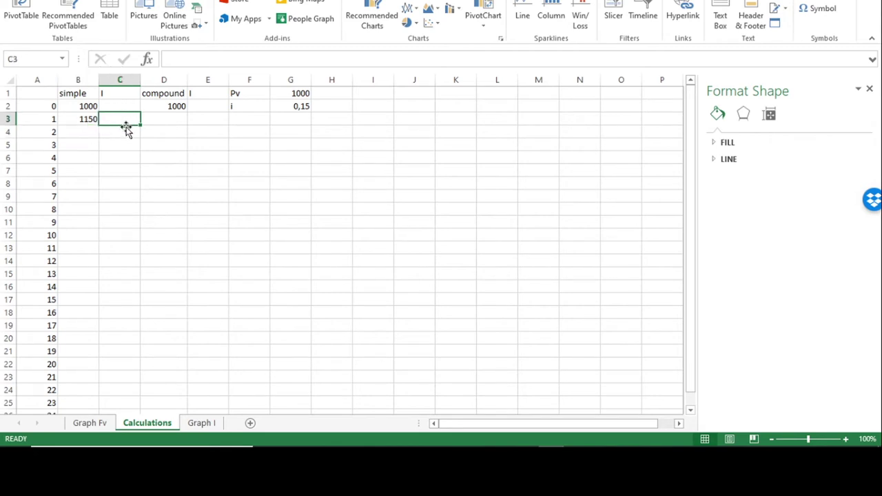
type("=")
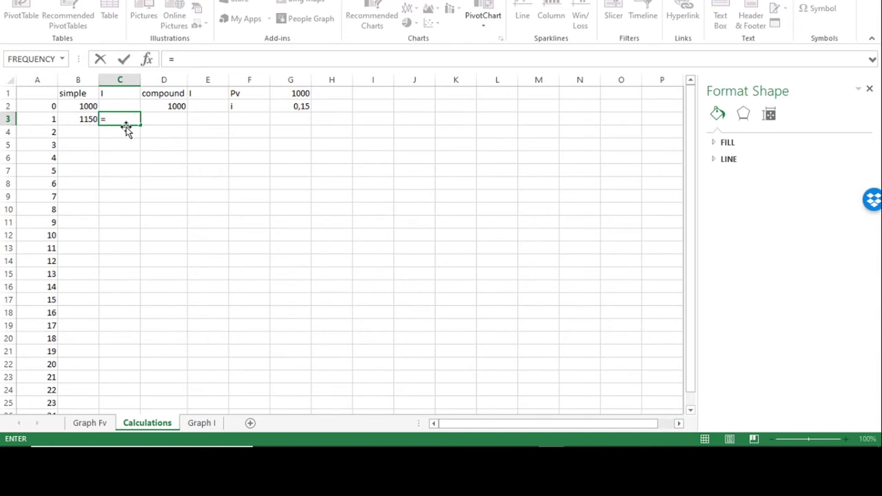
left_click(83, 120)
type("-")
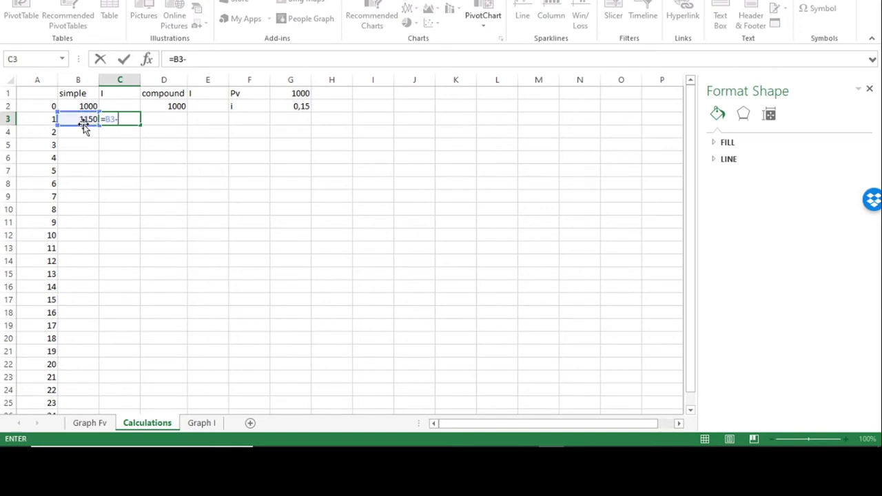
left_click(85, 107)
key("Return")
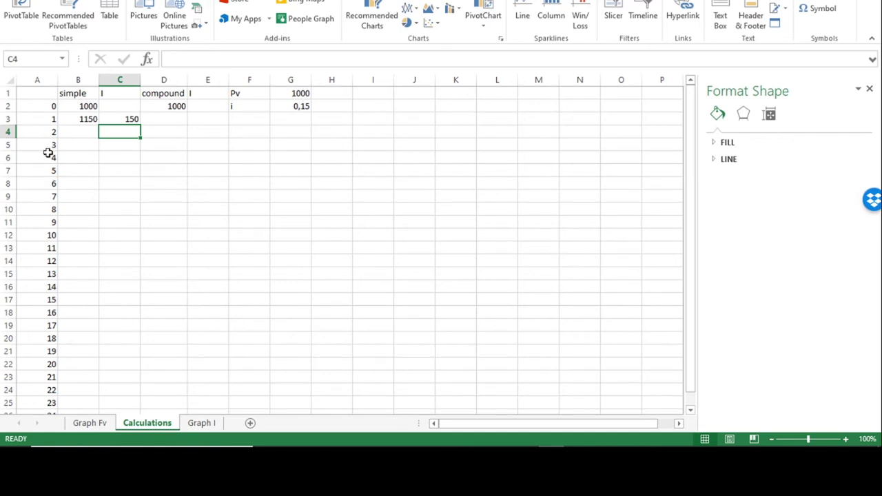
Fill the B3 and C3 formulas down to year 24, reaching 4600.
left_click(86, 120)
double_click(99, 124)
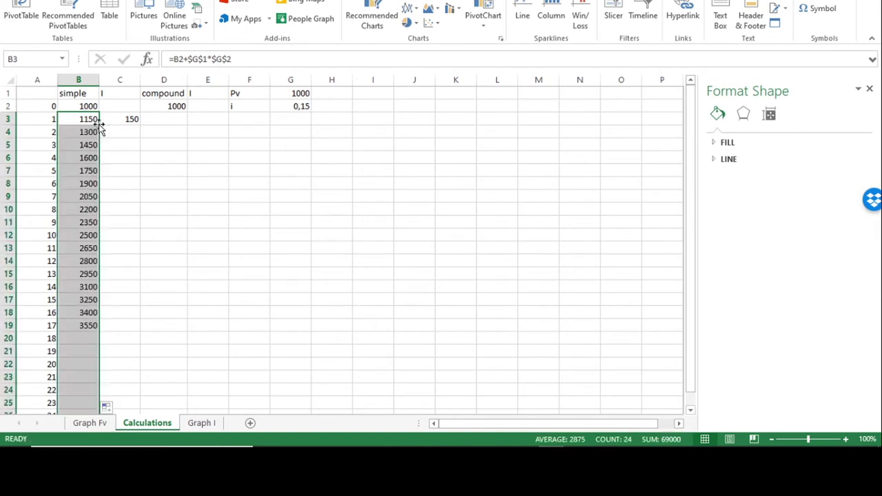
left_click_drag(690, 147, 691, 182)
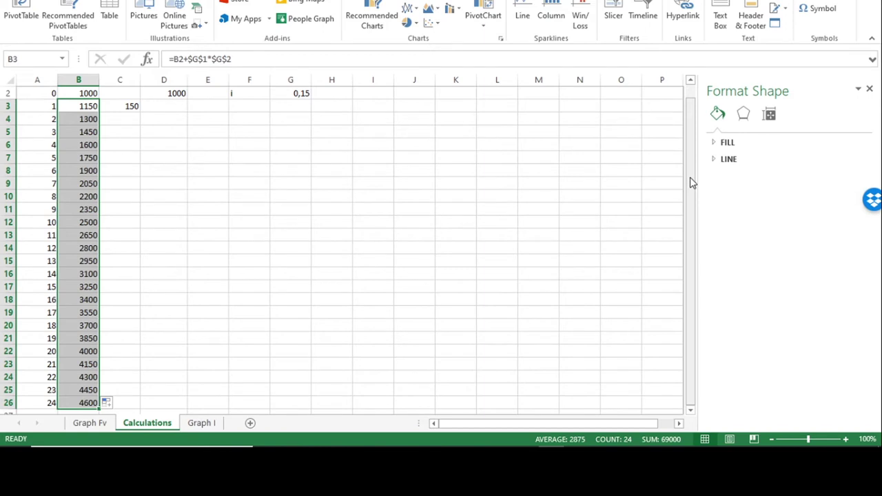
left_click(869, 90)
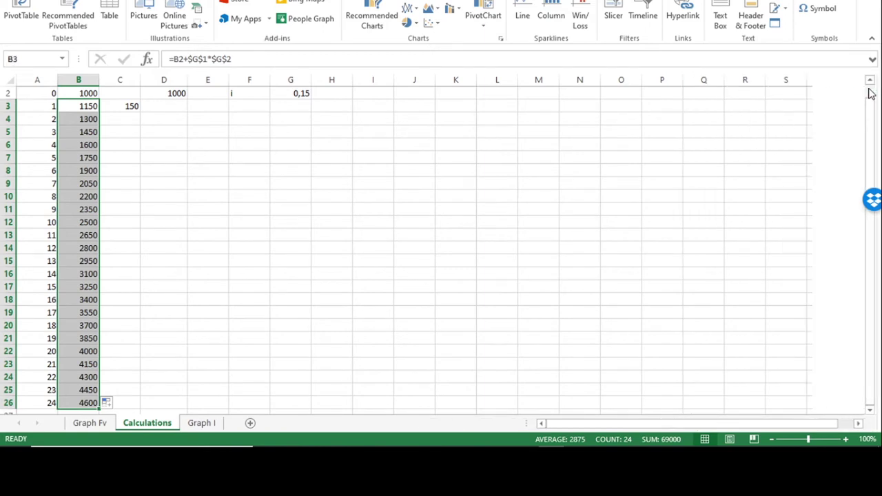
left_click(128, 108)
double_click(140, 113)
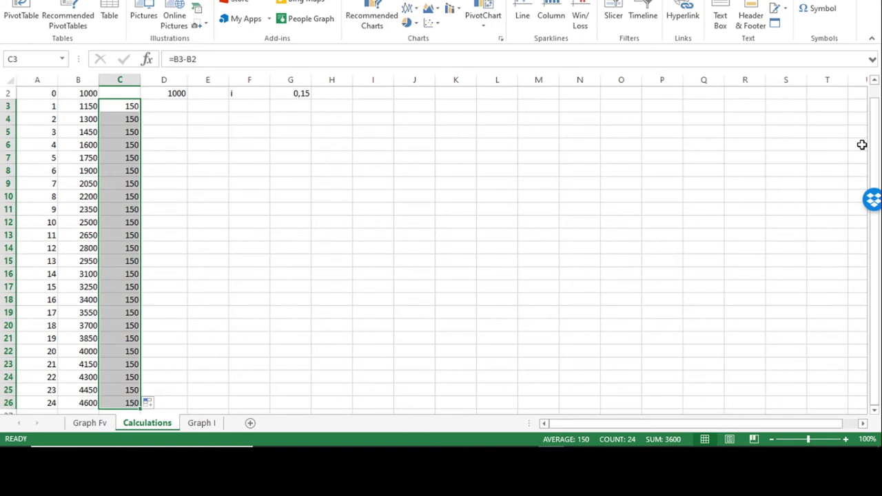
left_click_drag(878, 147, 877, 128)
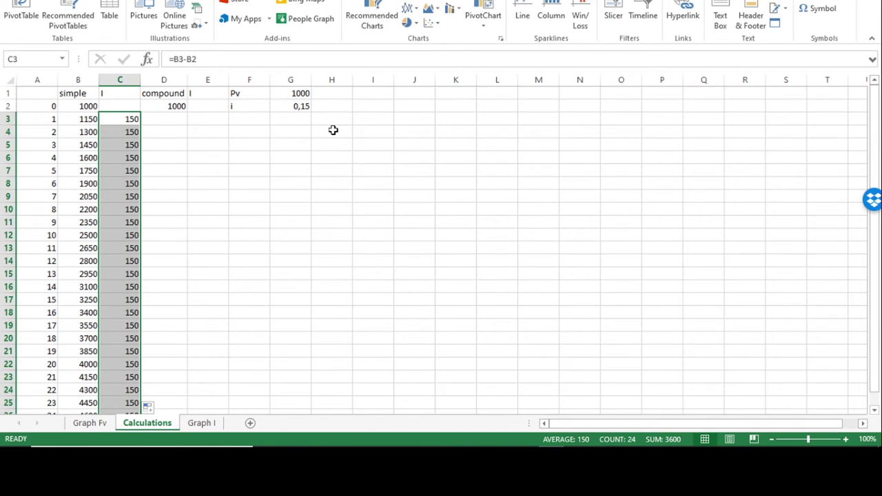
Enter =D2+D2*$G$2 in D3 so year 1's compound value shows 1150.
left_click(167, 119)
key("shift+Down")
key("shift+Down")
key("shift+Down")
left_click(167, 119)
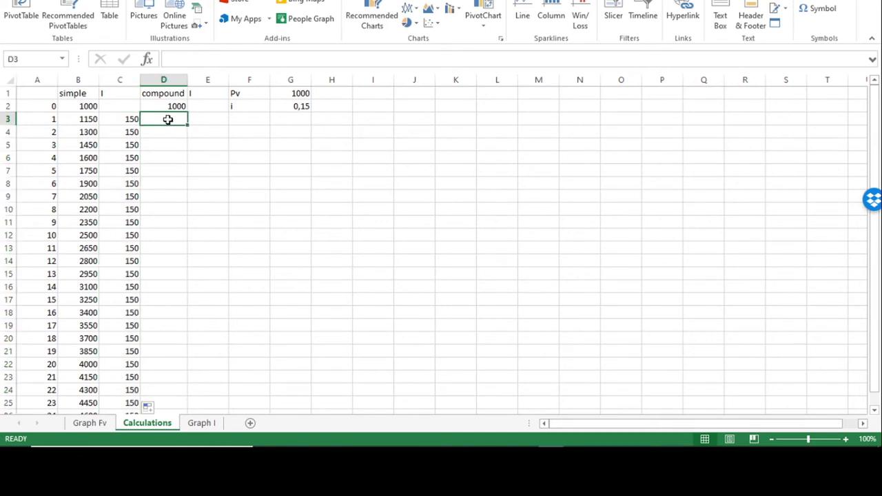
type("=")
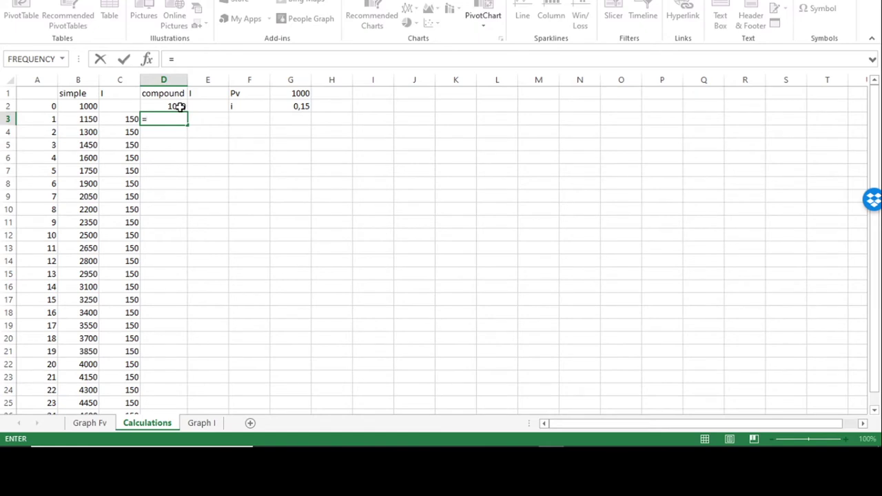
left_click(178, 106)
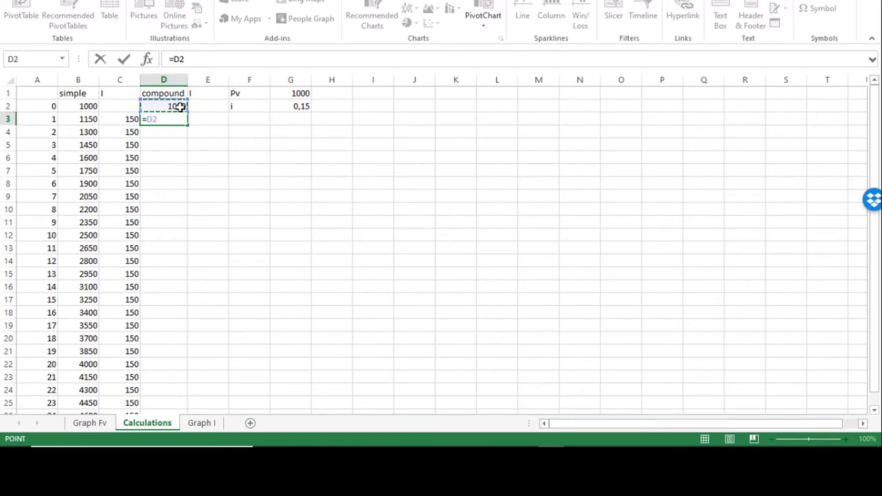
type("+")
left_click(179, 106)
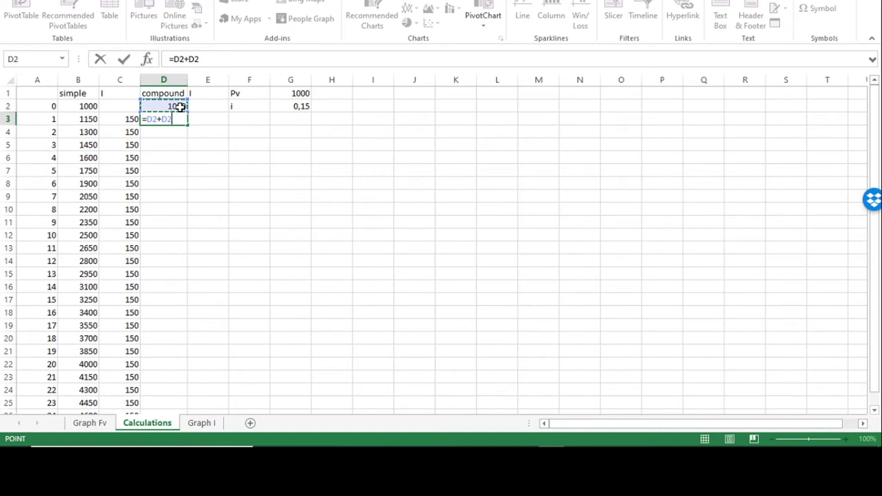
type("*")
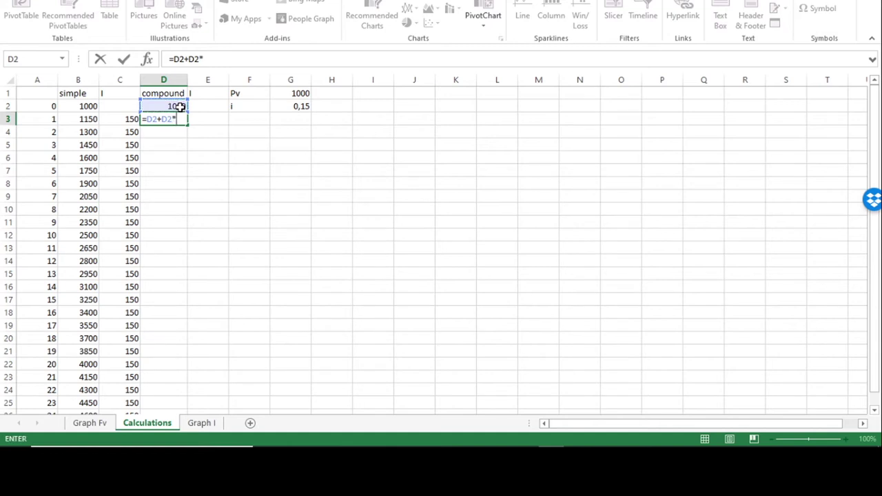
left_click(303, 107)
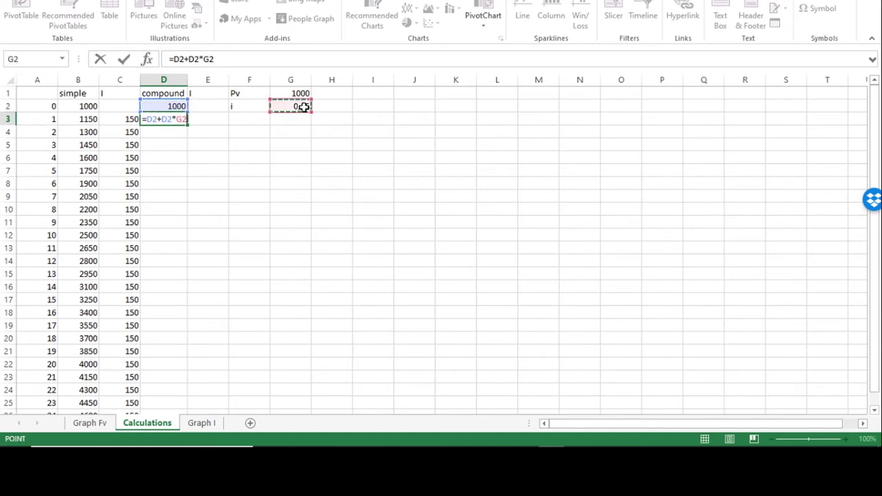
left_click(178, 119)
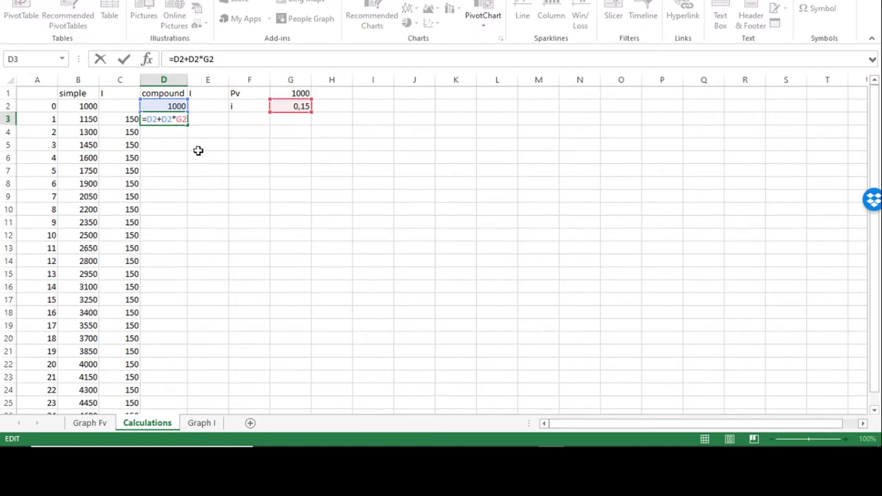
key("F4")
key("Return")
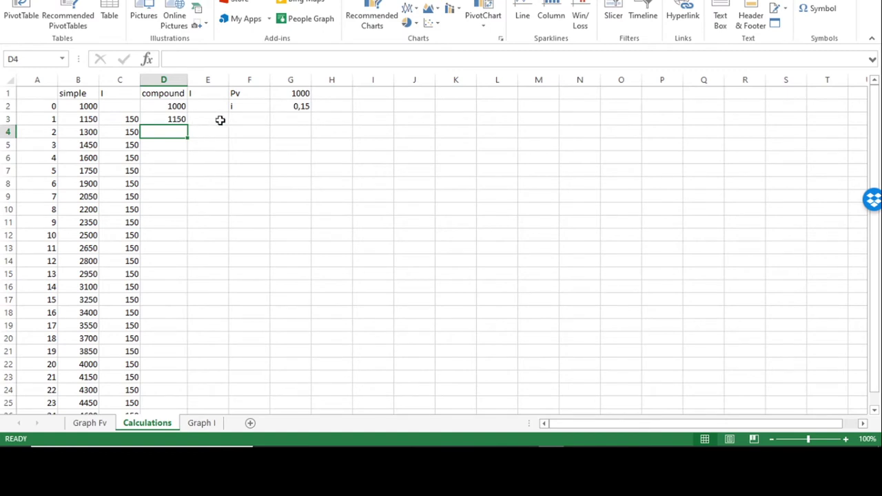
left_click(219, 120)
Enter =D3-D2 in E3 for year 1's compound interest.
type("=")
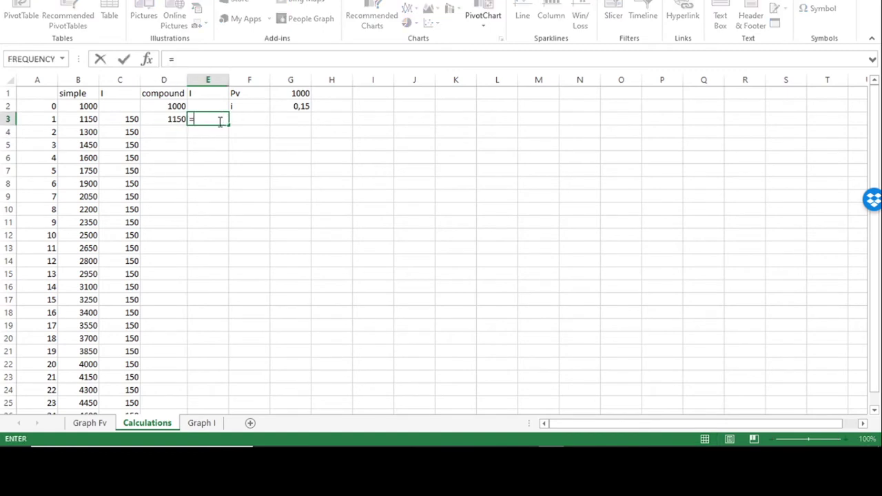
left_click(175, 120)
type("-")
left_click(176, 105)
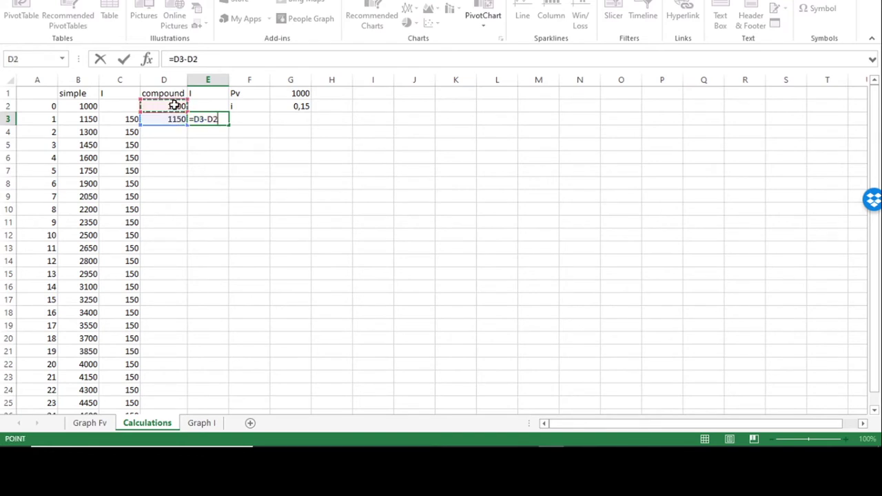
key("Return")
Fill the D3 and E3 formulas down, reaching 24891,458 by year 23.
left_click(172, 120)
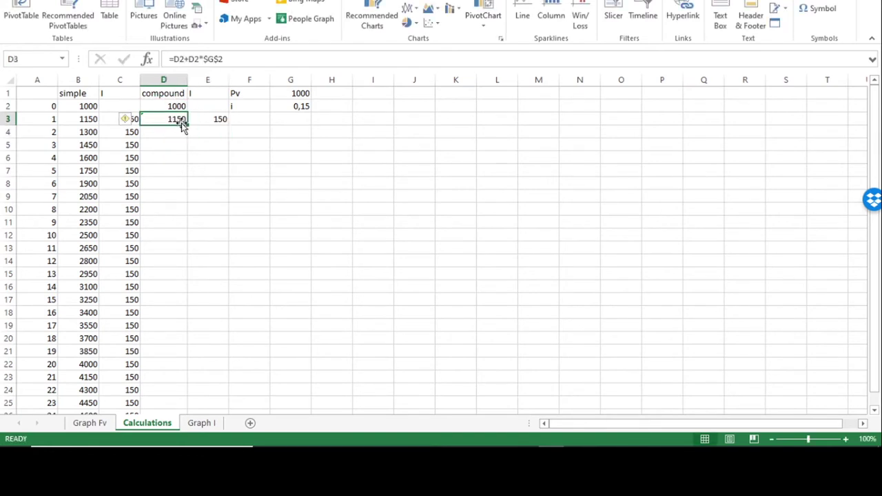
double_click(186, 124)
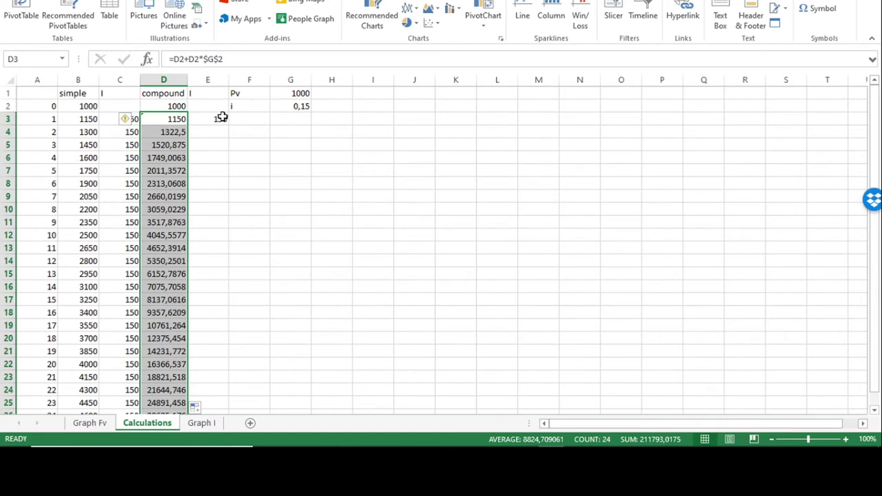
left_click(220, 118)
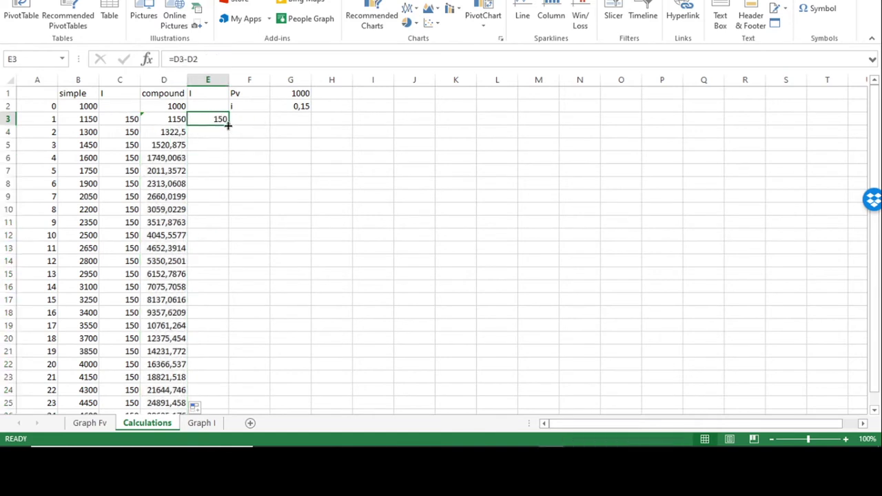
double_click(228, 125)
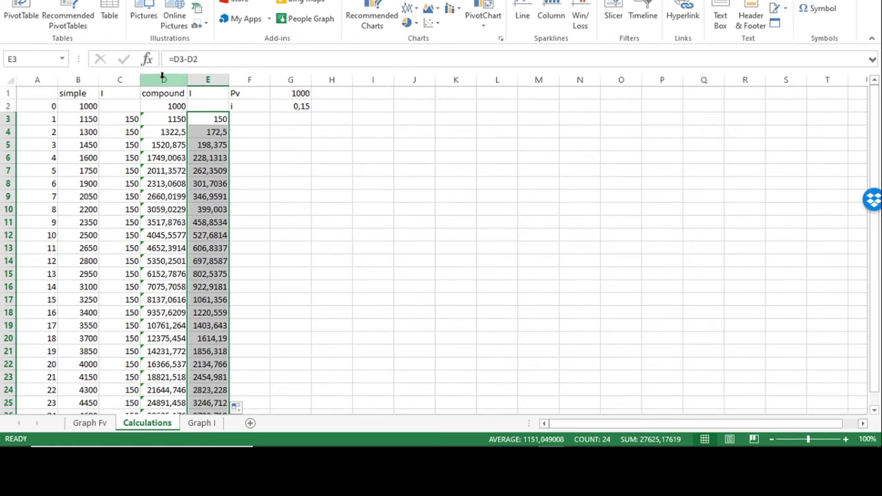
left_click(88, 425)
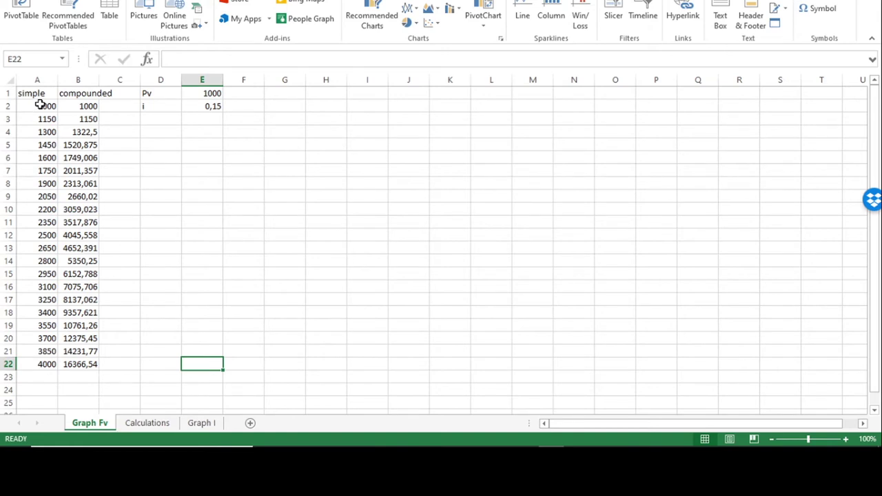
On Graph Fv, insert a 2-D line chart of the simple and compounded columns A:B.
left_click_drag(37, 80, 64, 81)
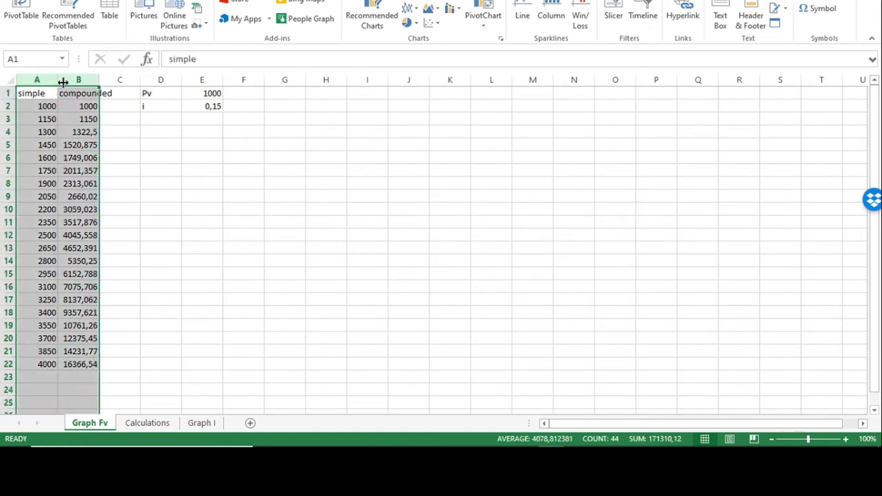
left_click(417, 14)
left_click(415, 60)
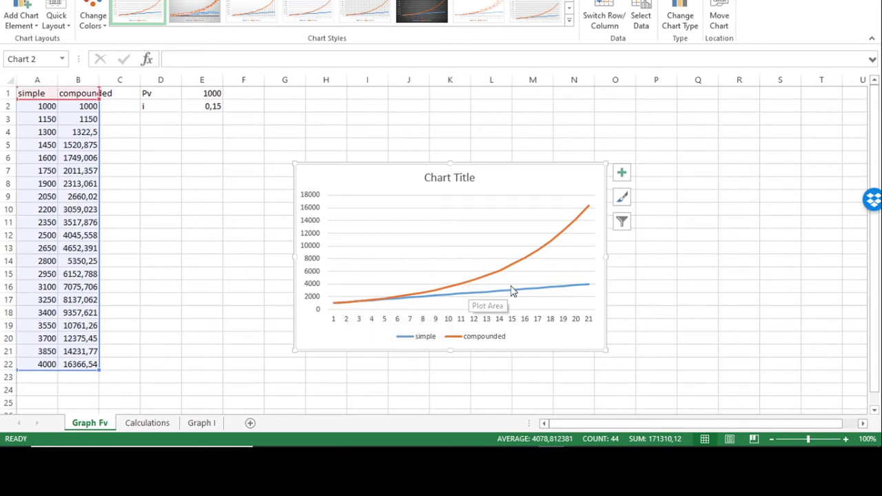
mouse_move(580, 291)
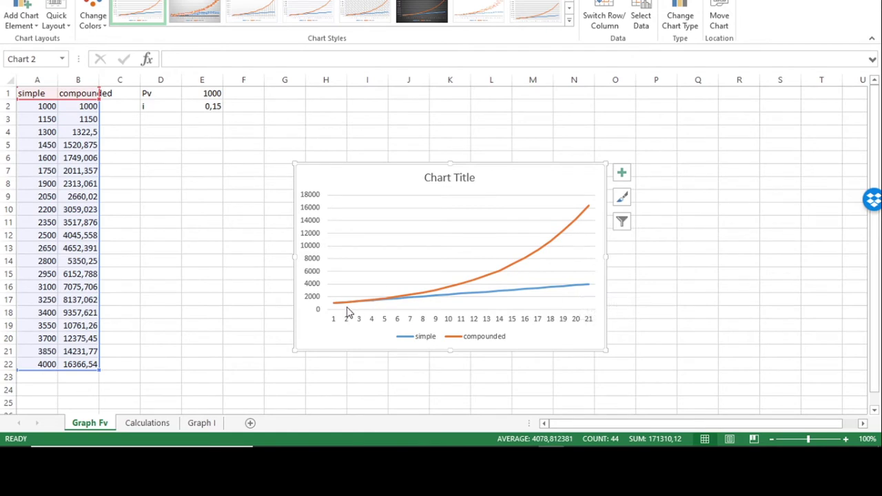
mouse_move(348, 312)
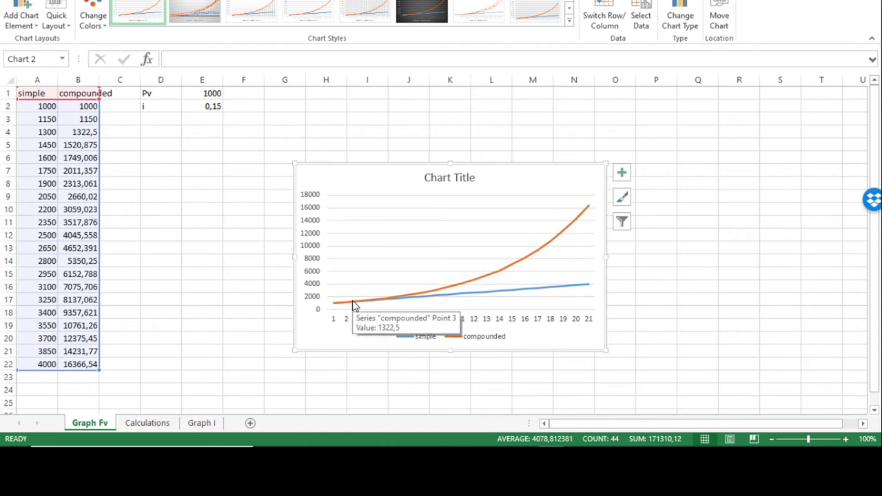
mouse_move(424, 297)
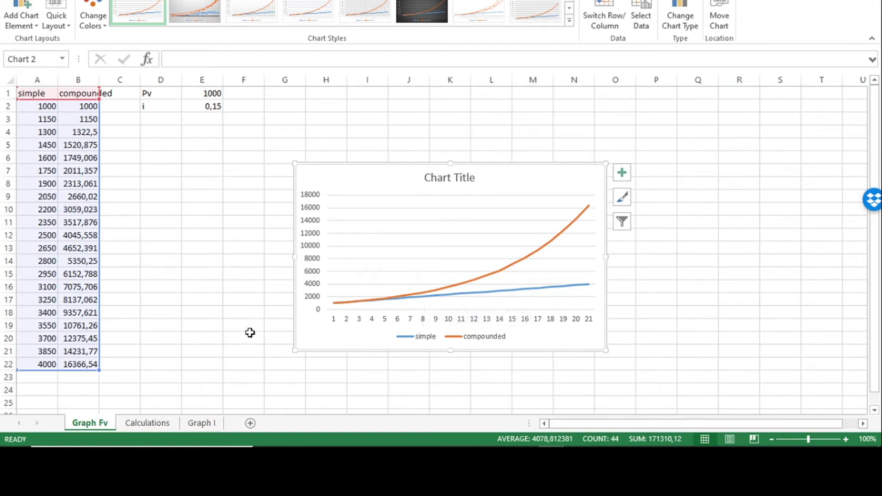
left_click(148, 422)
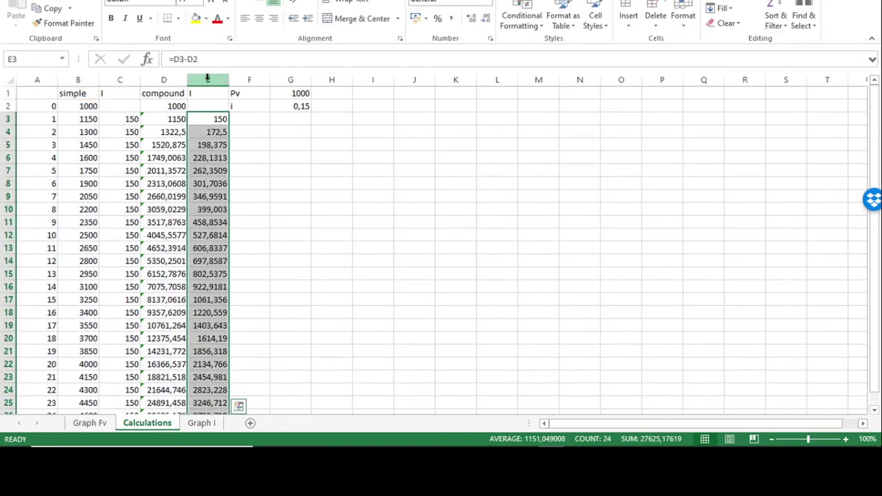
left_click(199, 425)
On Graph I, insert a 2-D line chart of I(simple) versus I(compound), then go to Example 7.
left_click_drag(49, 80, 89, 83)
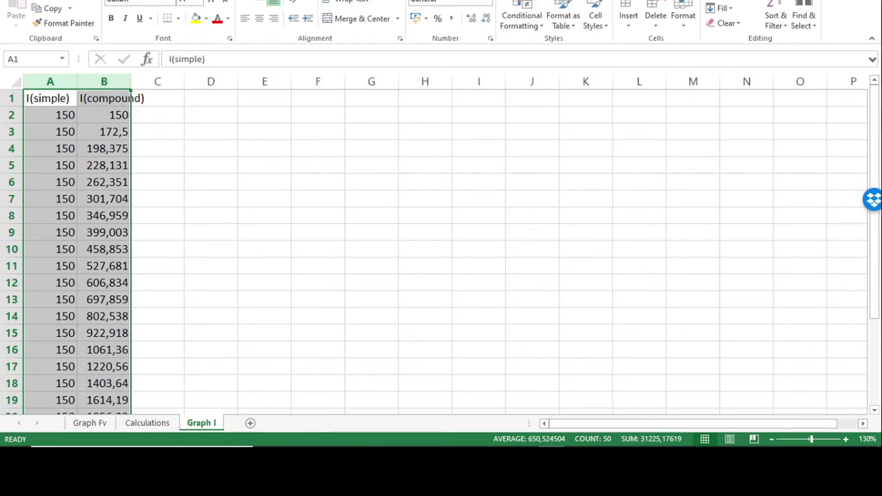
key("alt+n")
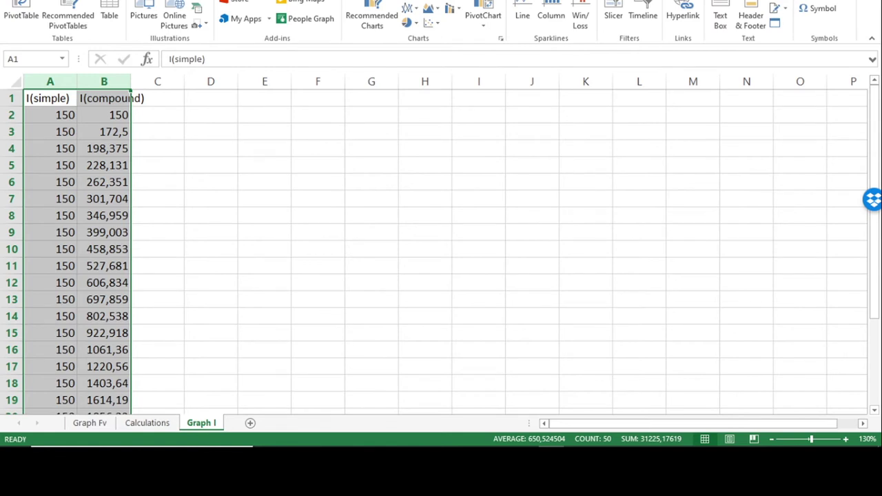
left_click(409, 8)
left_click(419, 50)
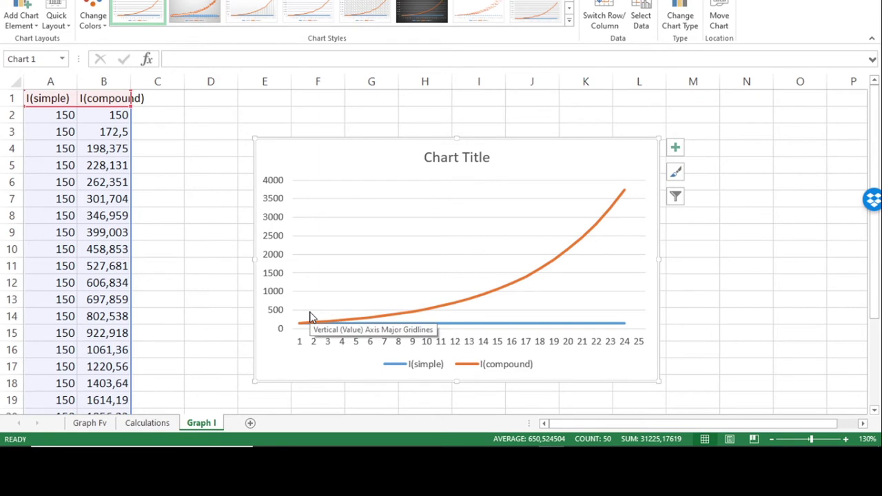
mouse_move(303, 326)
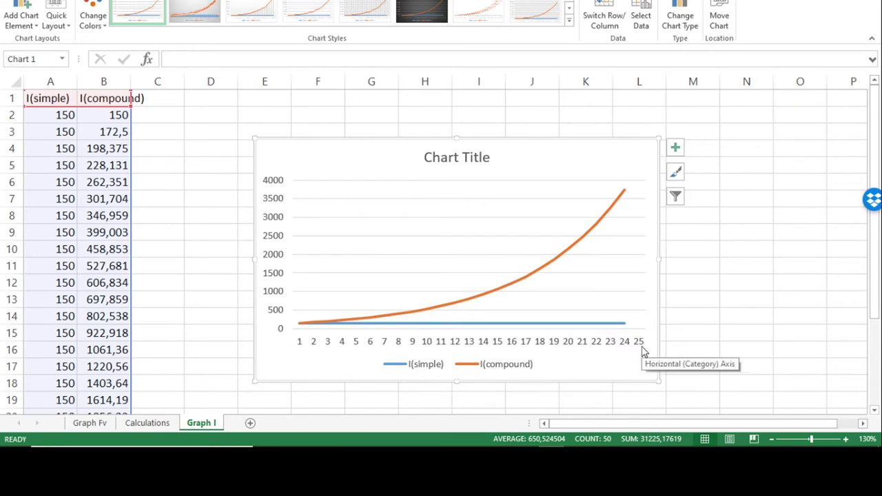
key("alt+Tab")
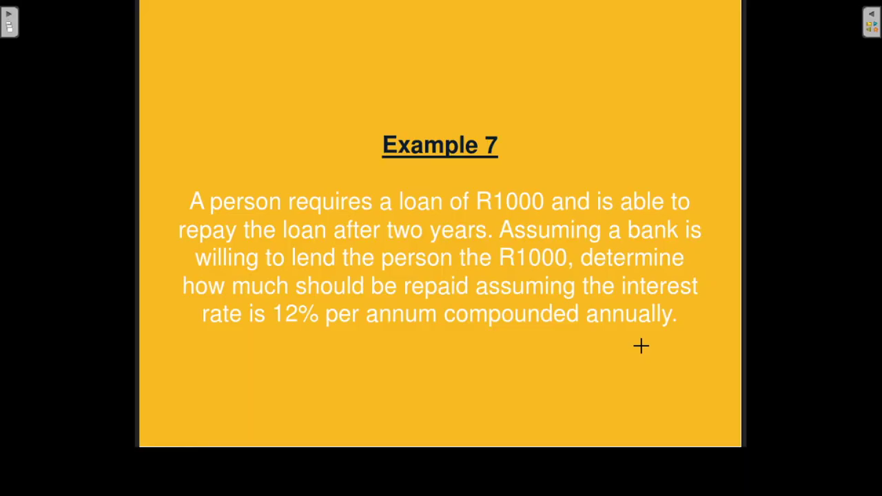